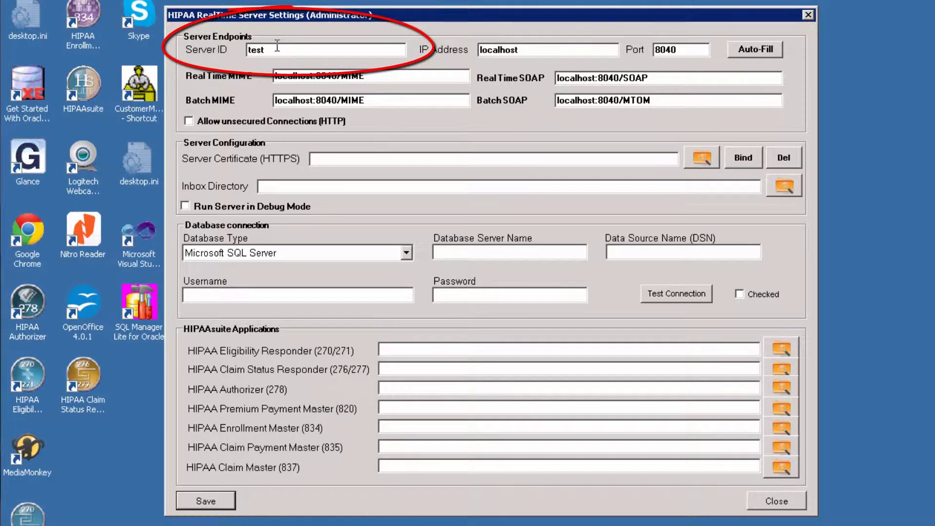
Step: Set the server ID to HIPAAsuite, with IP address 108.51.133.223 and port 8010
{"action": "left_click_drag", "start_coordinate": [277, 46], "coordinate": [190, 50]}
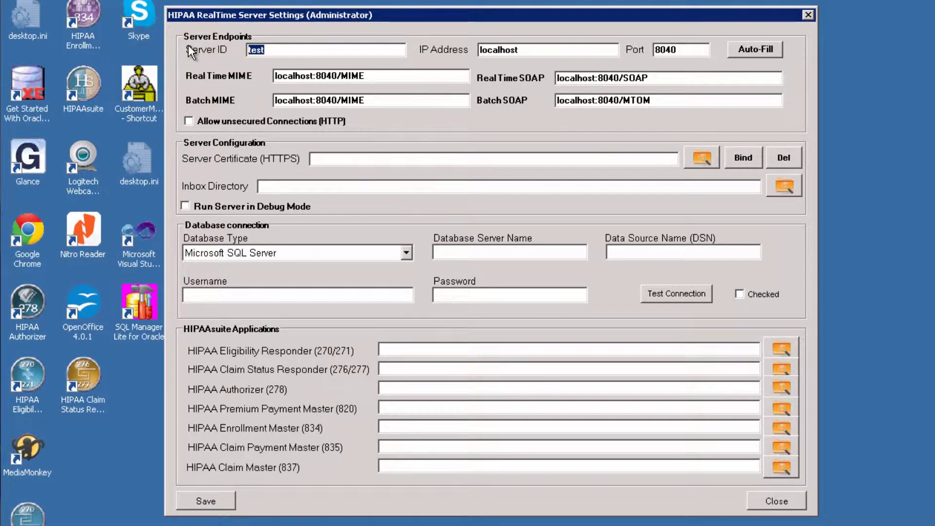
{"action": "type", "text": "HIPAAsuite"}
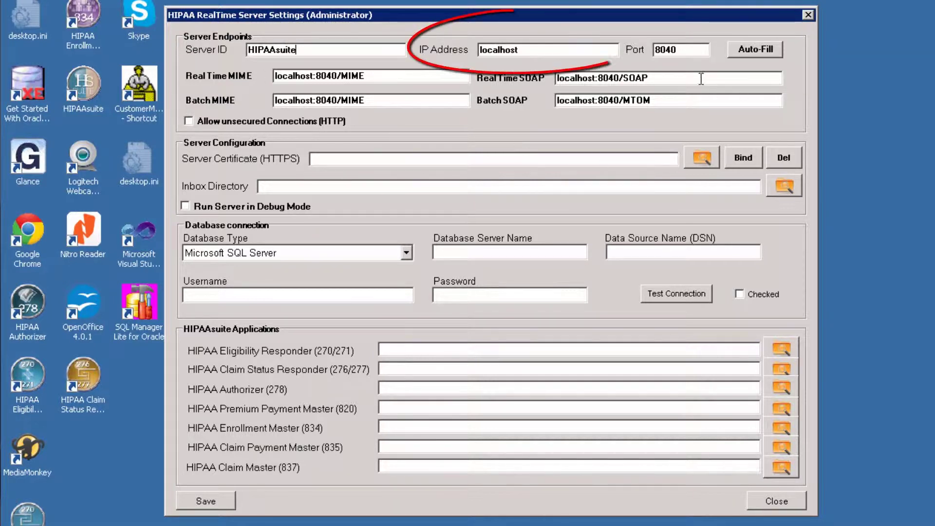
{"action": "key", "text": "Tab"}
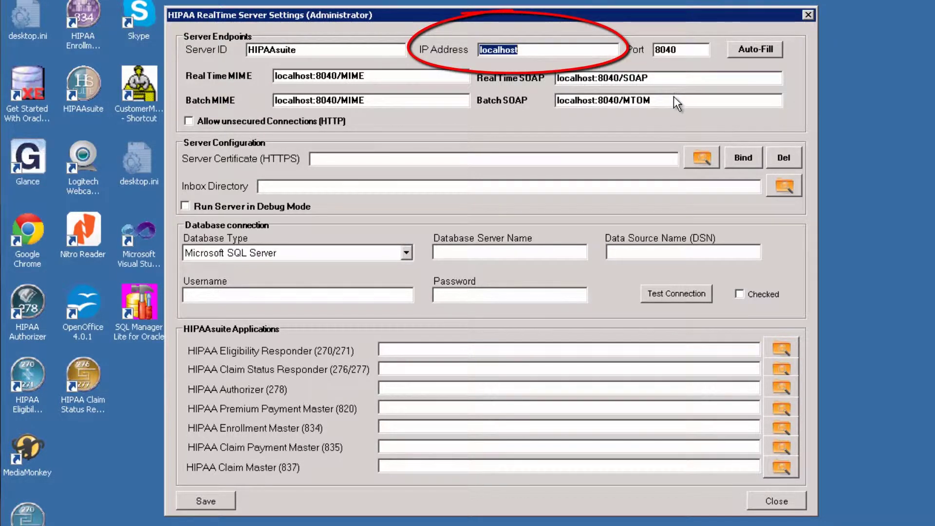
{"action": "type", "text": "108.51."}
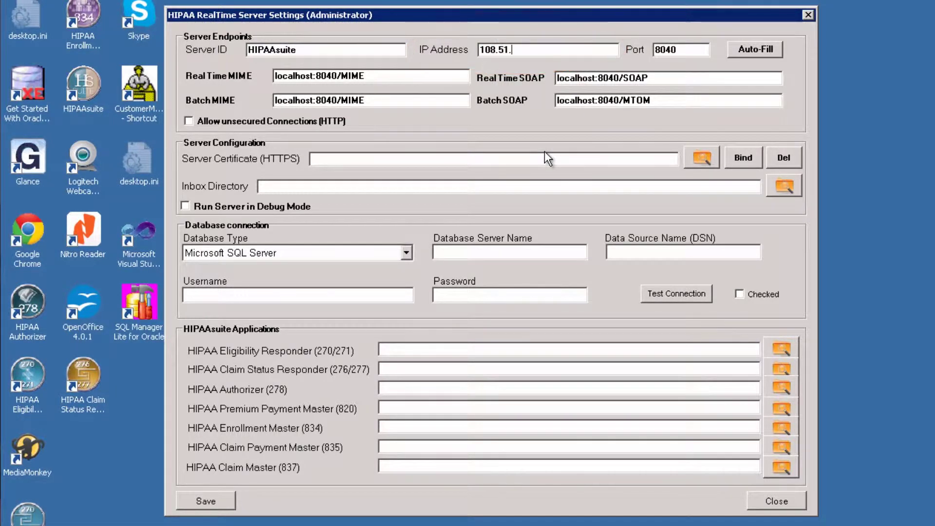
{"action": "type", "text": "133.223"}
{"action": "left_click", "coordinate": [670, 51]}
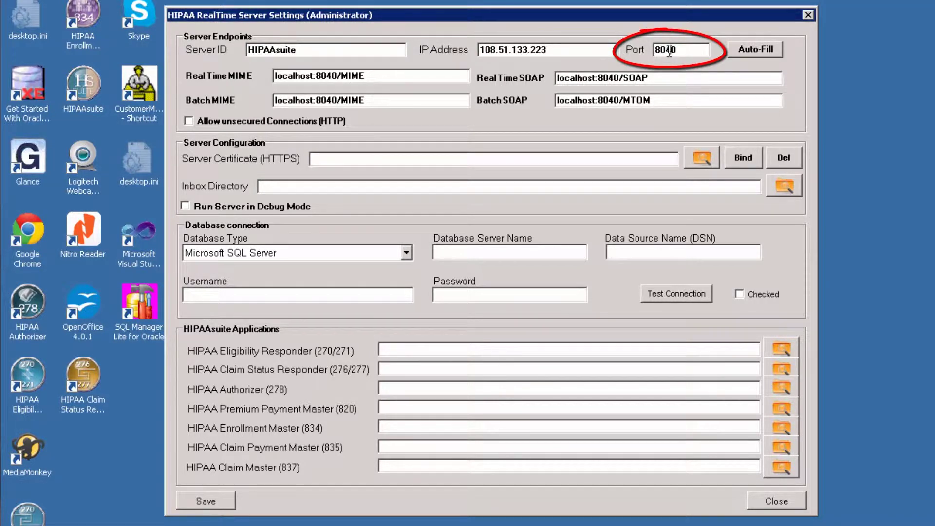
{"action": "key", "text": "BackSpace"}
{"action": "type", "text": "1"}
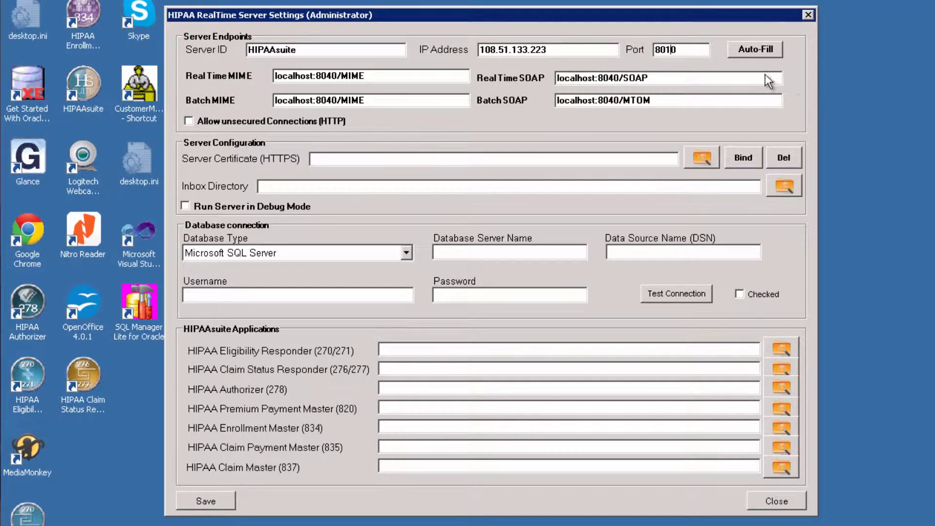
Step: Auto-fill the MIME and SOAP endpoint addresses and allow unsecured HTTP connections
{"action": "left_click", "coordinate": [750, 50]}
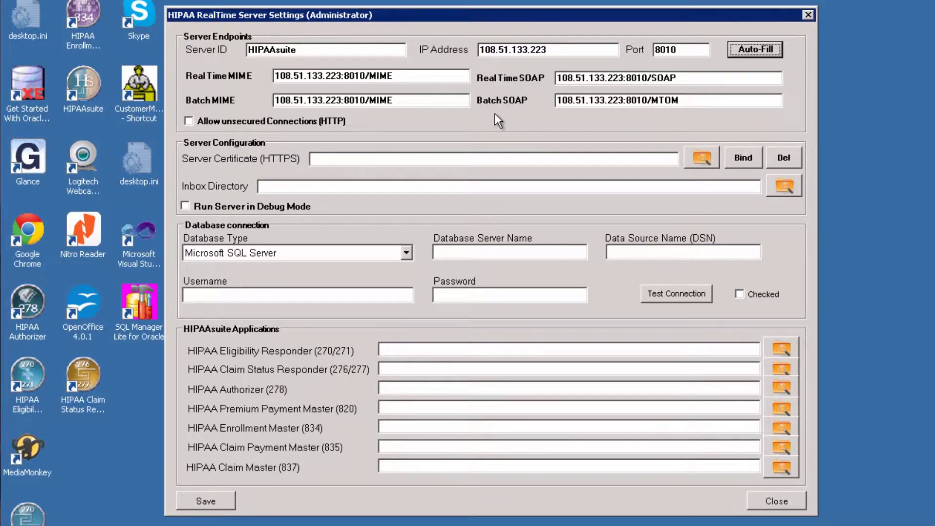
{"action": "left_click", "coordinate": [189, 121]}
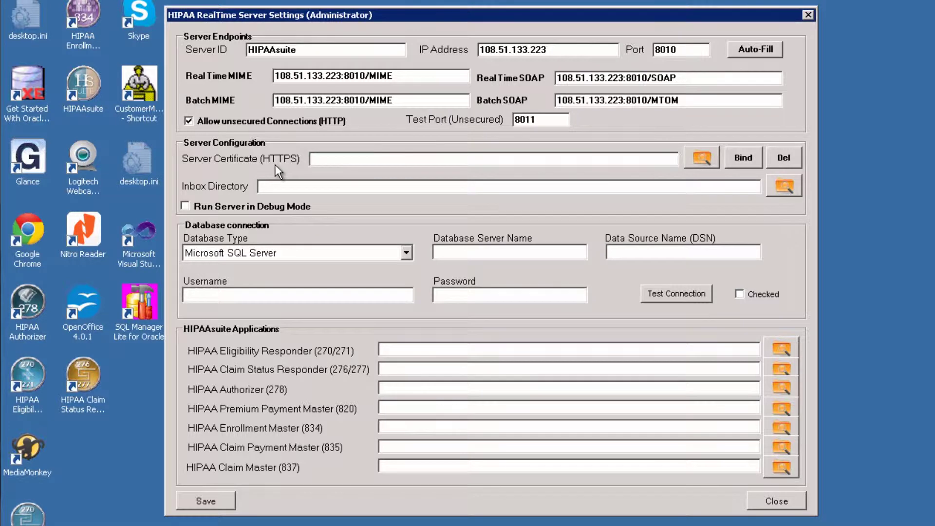
Step: Choose MySC.cer from C:\ProgramData\HIPAAsuite\HIPAA RealTime Server\Certs as the HTTPS server certificate and bind it to the port
{"action": "left_click", "coordinate": [697, 159]}
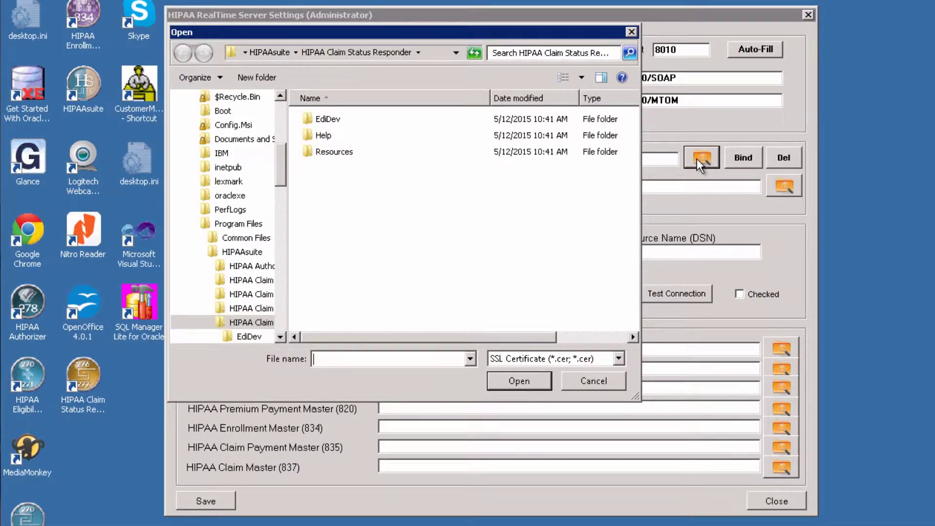
{"action": "left_click", "coordinate": [194, 224]}
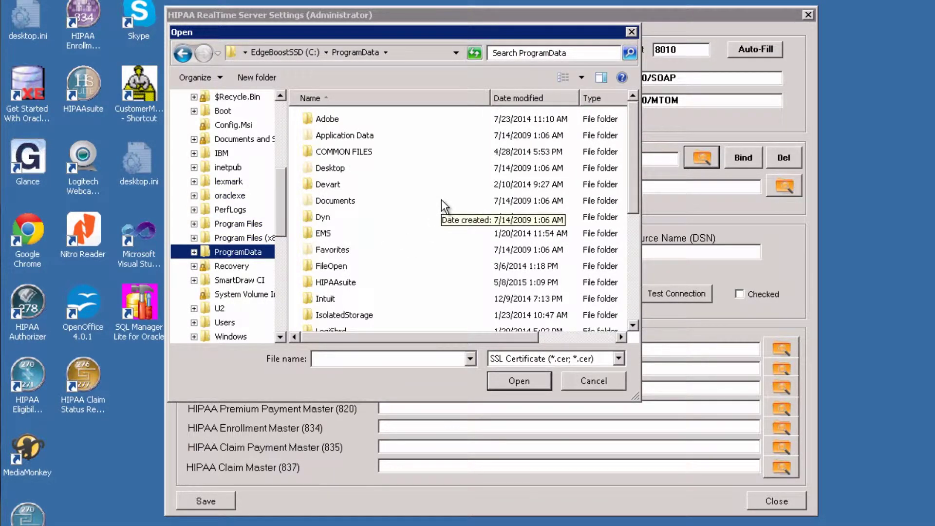
{"action": "double_click", "coordinate": [328, 283]}
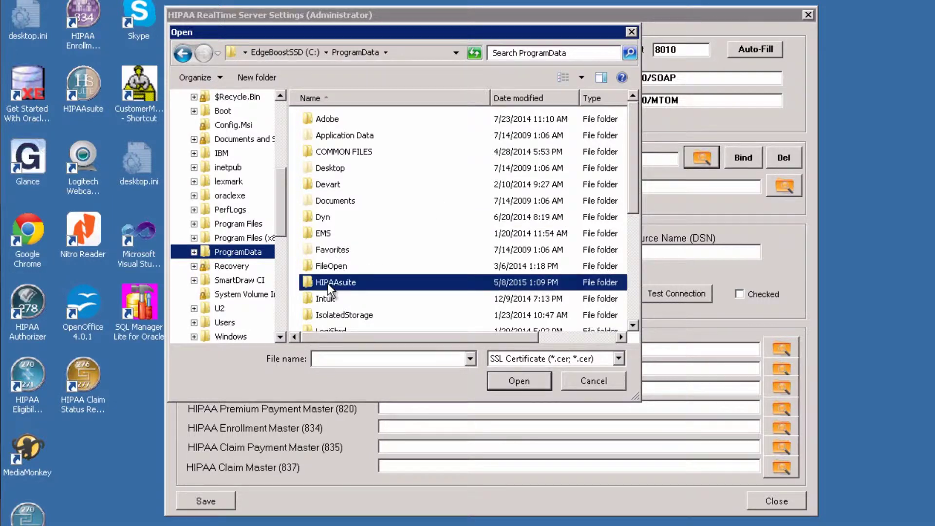
{"action": "double_click", "coordinate": [355, 271]}
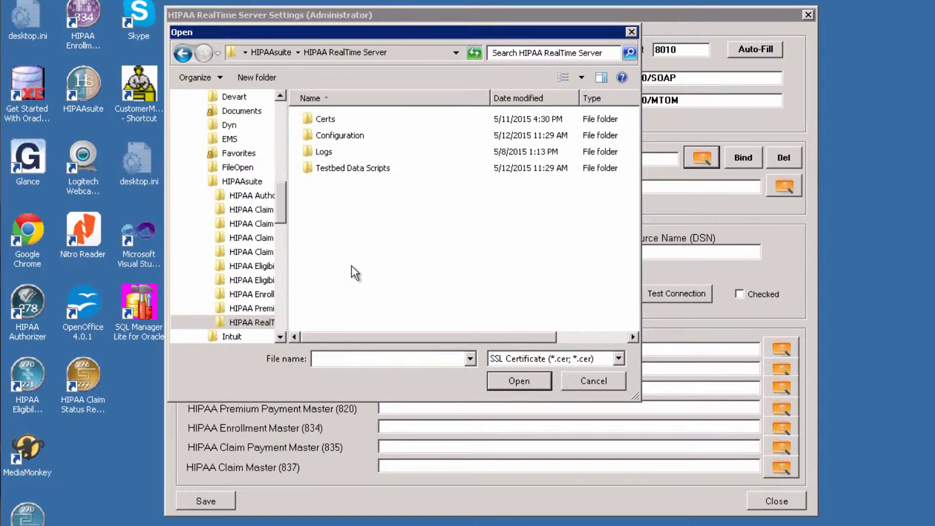
{"action": "double_click", "coordinate": [337, 120]}
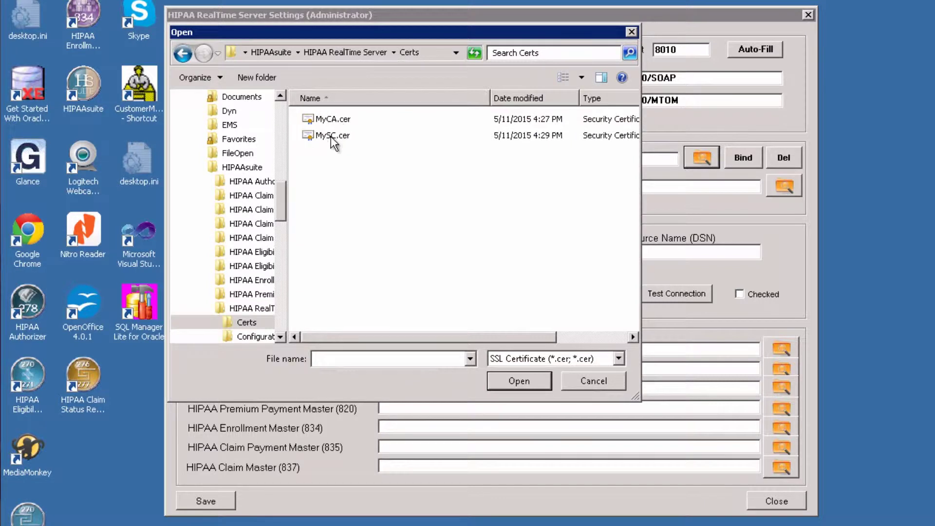
{"action": "left_click", "coordinate": [331, 136]}
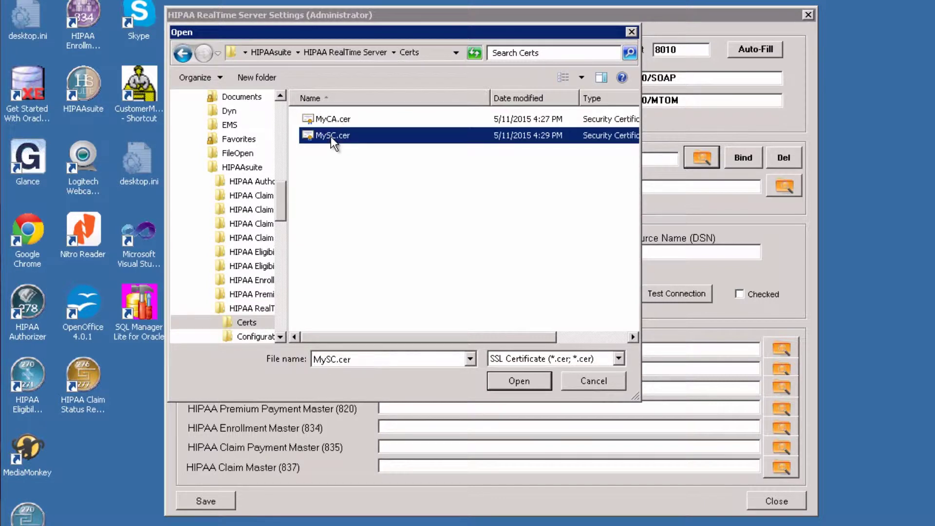
{"action": "left_click", "coordinate": [515, 381]}
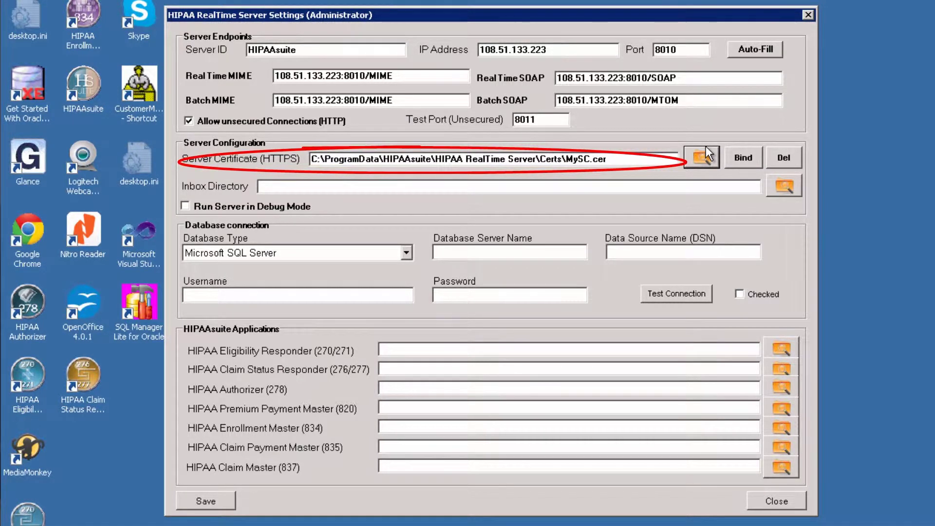
{"action": "left_click", "coordinate": [741, 148]}
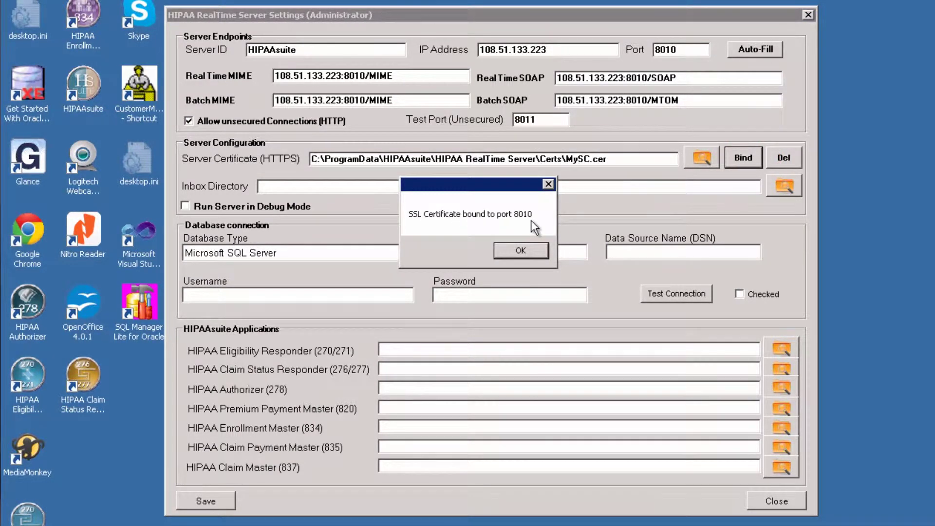
{"action": "left_click", "coordinate": [520, 250]}
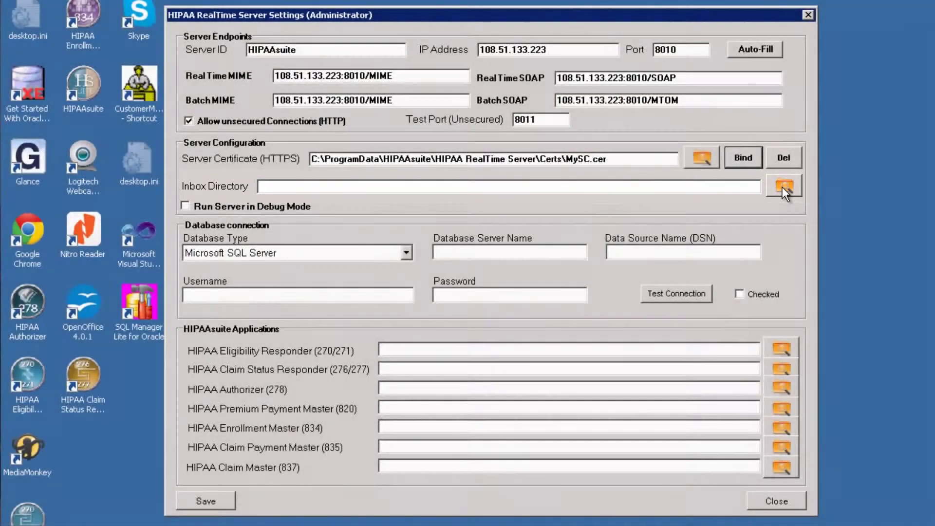
Step: Set the inbox directory to D:\HIPAAsuiteCommDir\Inbox and enable running the server in debug mode
{"action": "left_click", "coordinate": [783, 186]}
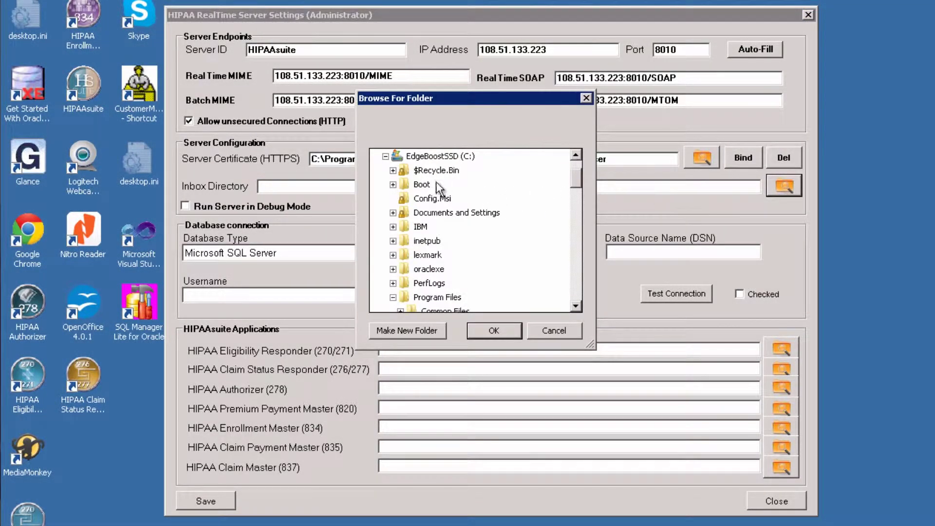
{"action": "left_click", "coordinate": [385, 157]}
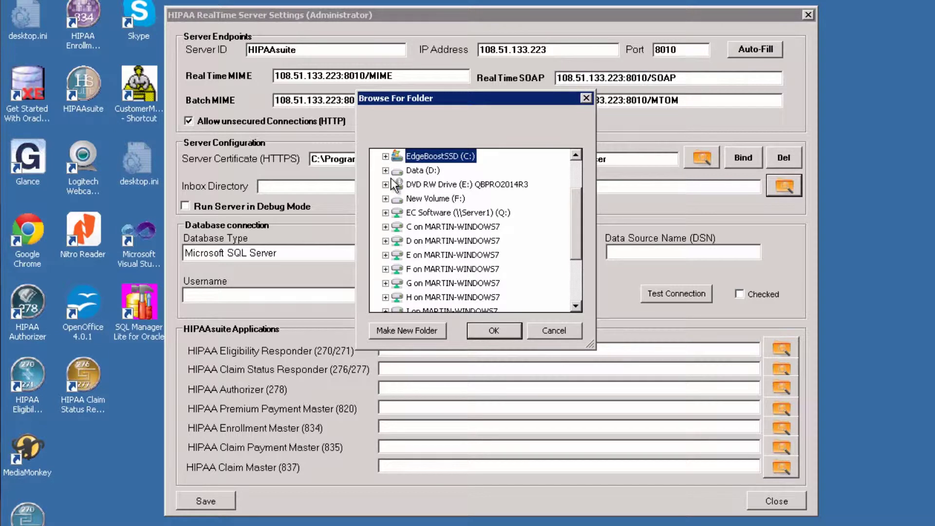
{"action": "left_click", "coordinate": [386, 171]}
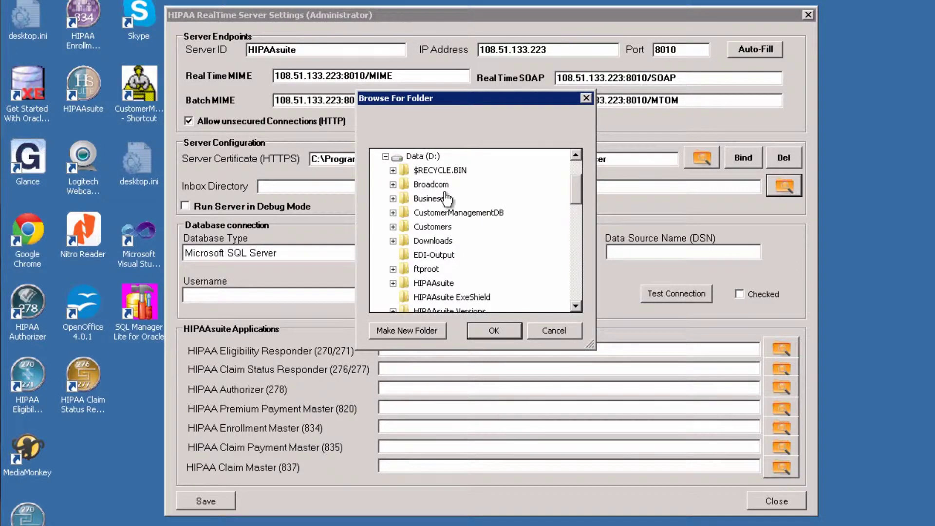
{"action": "scroll", "coordinate": [523, 255], "scroll_direction": "down", "scroll_amount": 1}
{"action": "scroll", "coordinate": [523, 255], "scroll_direction": "down", "scroll_amount": 1}
{"action": "left_click", "coordinate": [468, 241]}
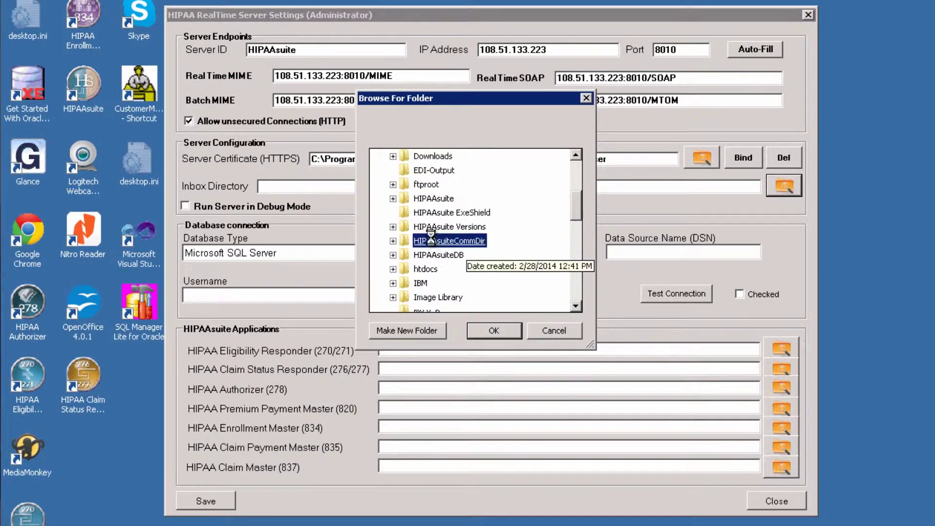
{"action": "scroll", "coordinate": [502, 239], "scroll_direction": "up", "scroll_amount": 1}
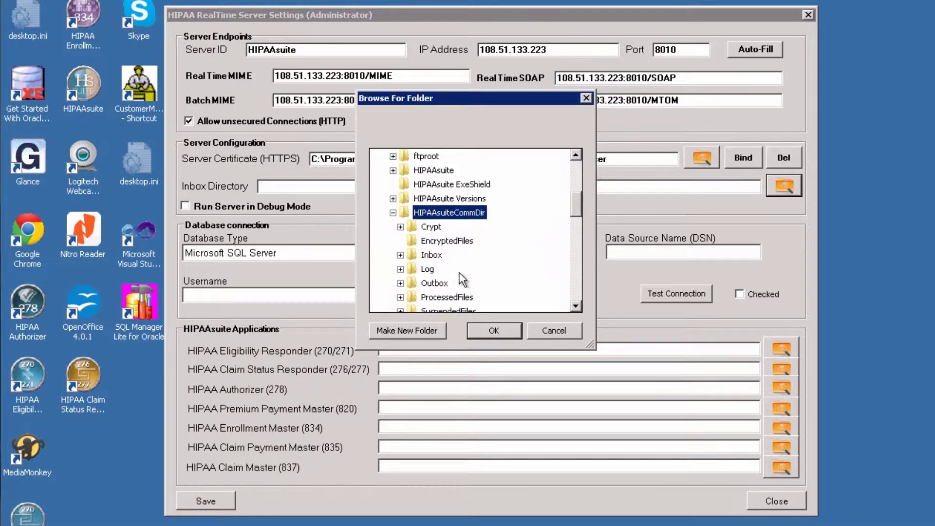
{"action": "left_click", "coordinate": [432, 297]}
{"action": "left_click", "coordinate": [493, 329]}
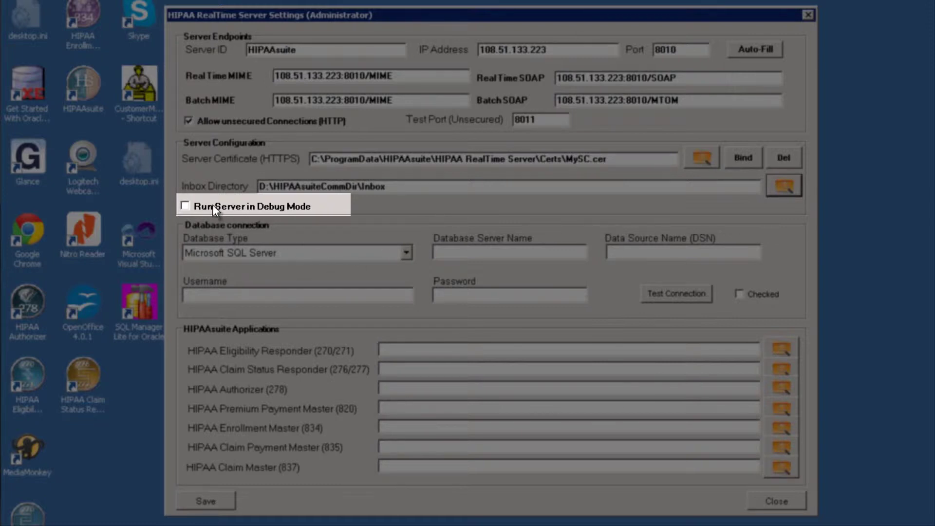
{"action": "left_click", "coordinate": [185, 205]}
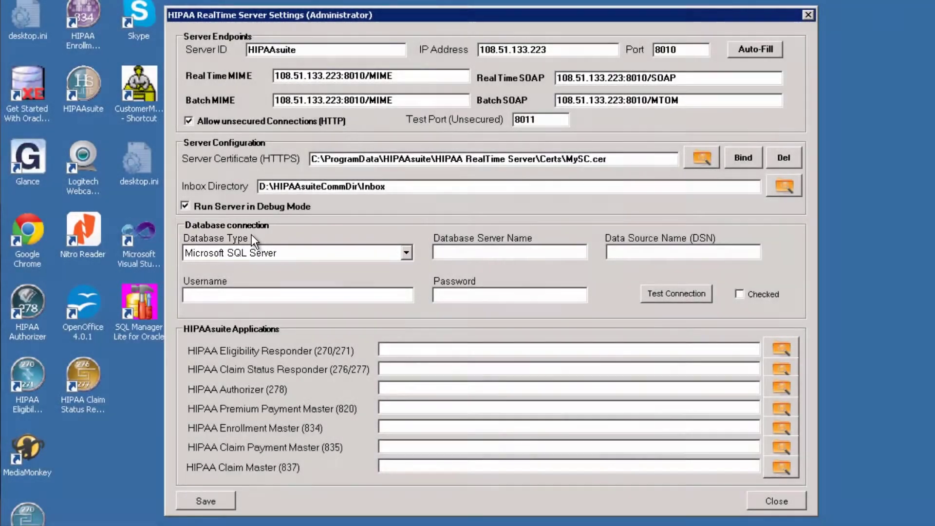
Step: Set the database type to Microsoft SQL Server Integrated Security and the database server name to .\SQLExpress
{"action": "left_click", "coordinate": [404, 253]}
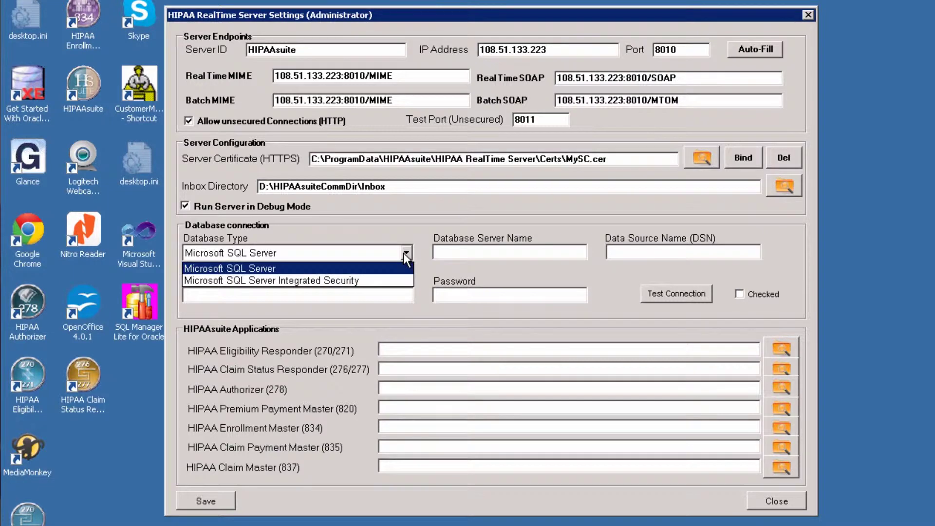
{"action": "left_click", "coordinate": [358, 282]}
{"action": "left_click", "coordinate": [445, 255]}
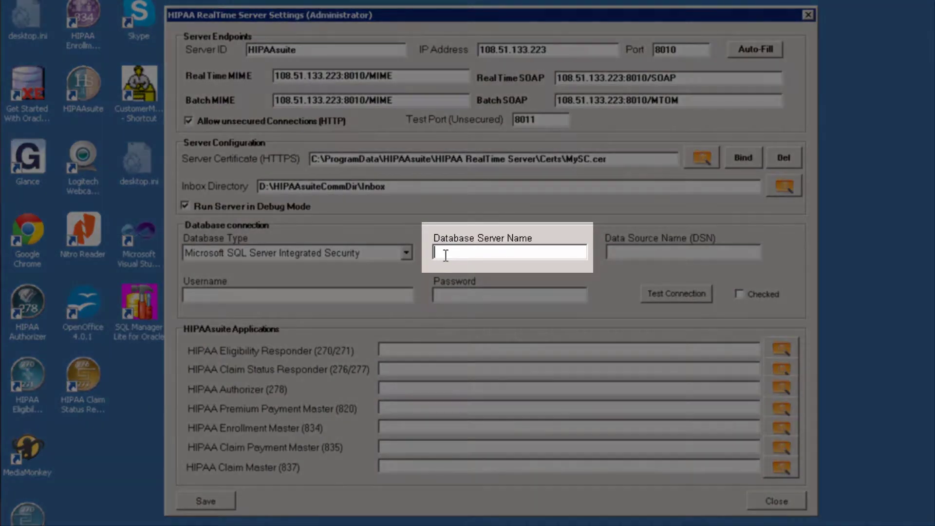
{"action": "type", "text": ".\\S"}
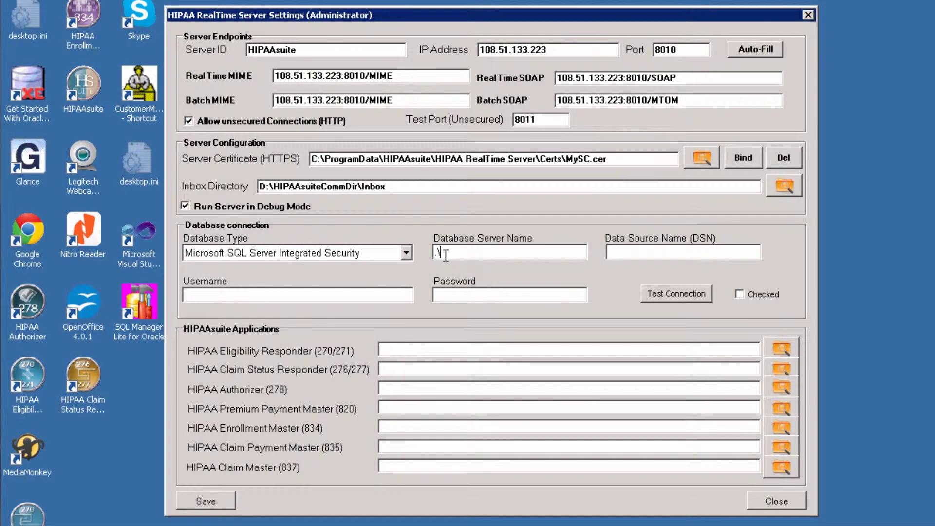
{"action": "type", "text": "QLEx"}
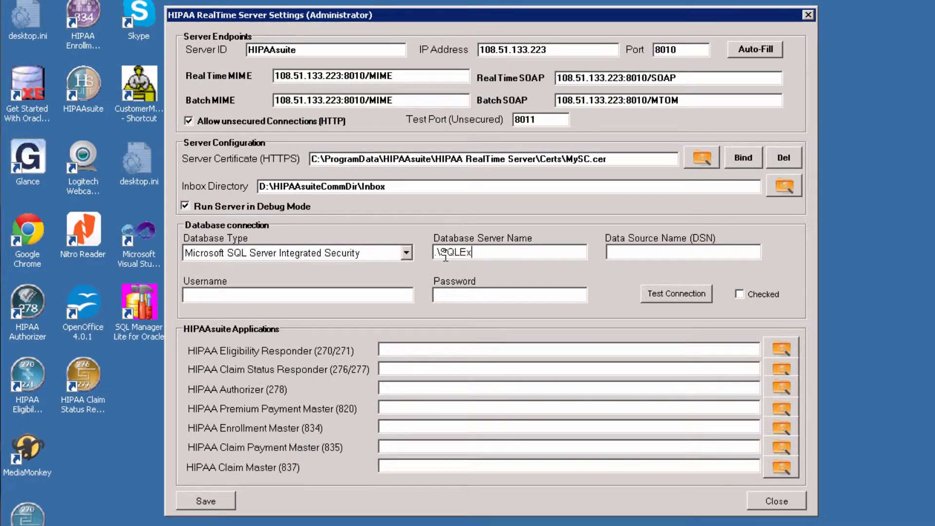
{"action": "type", "text": "press"}
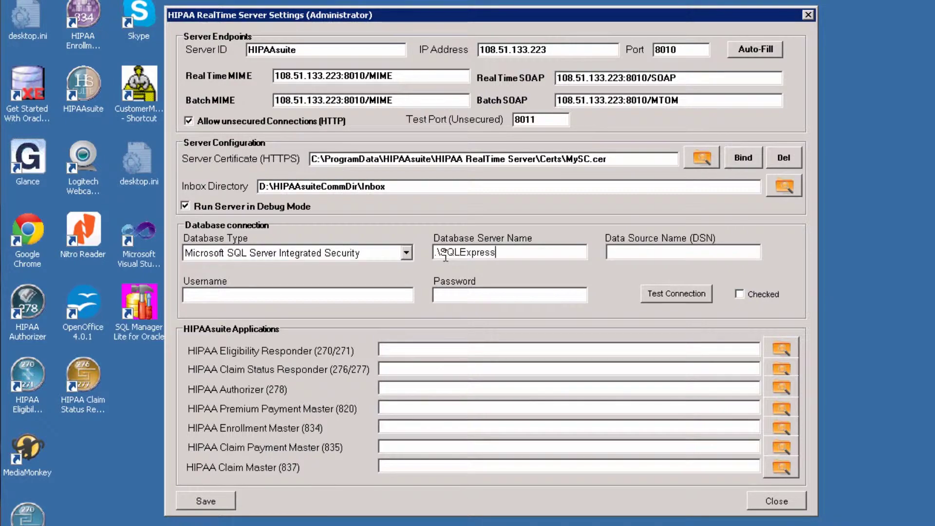
Step: Enter HIPAAsuite as the data source name and test the database connection
{"action": "left_click", "coordinate": [624, 250]}
{"action": "type", "text": "HIPAA"}
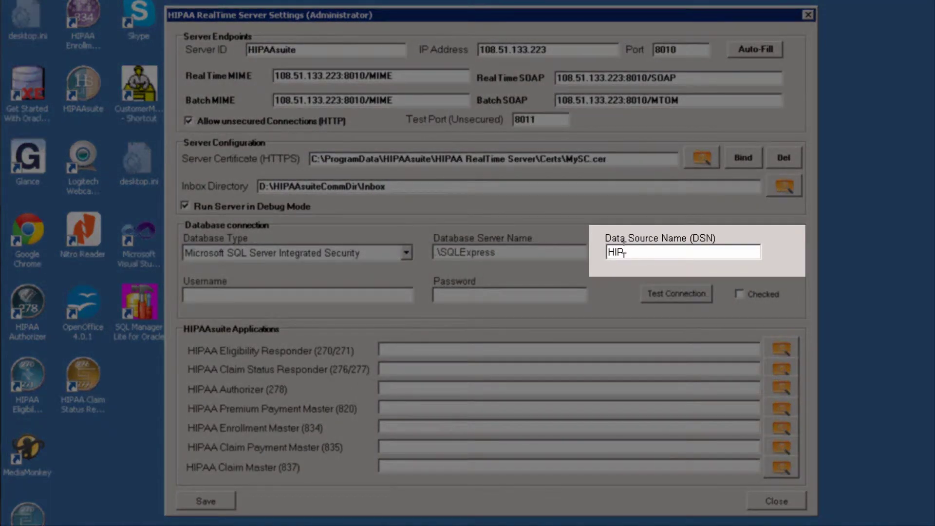
{"action": "type", "text": "suite"}
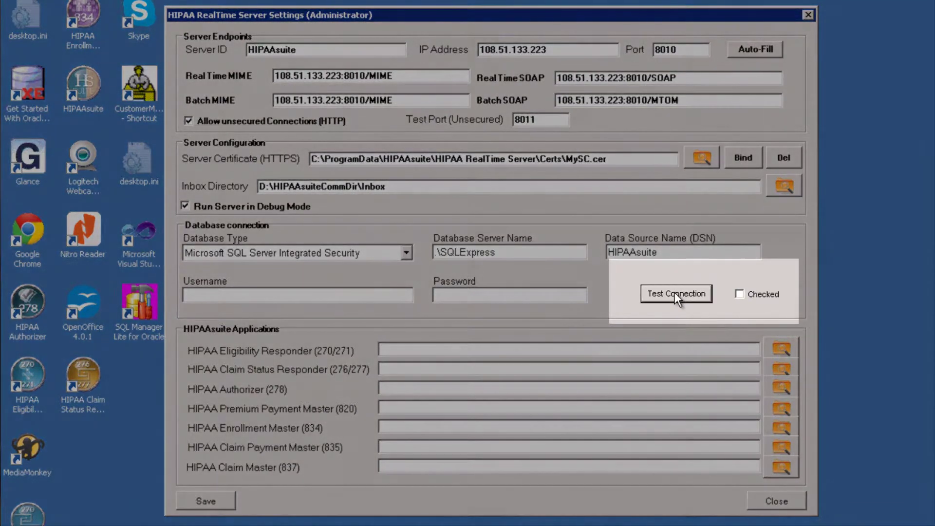
{"action": "left_click", "coordinate": [676, 294]}
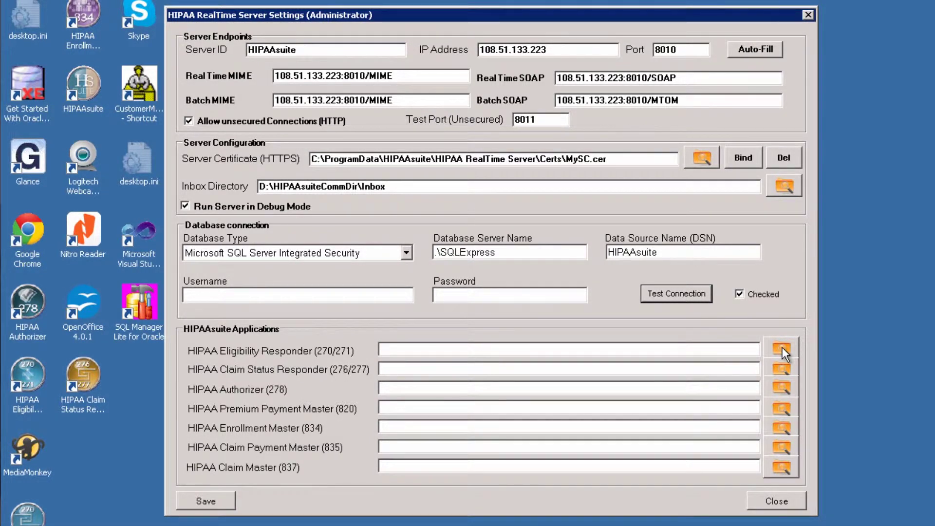
Step: Link the HIPAA Eligibility Responder (270/271) application to HIPAAEligibilityResponder.exe in C:\Program Files\HIPAAsuite\HIPAA Eligibility Responder
{"action": "left_click", "coordinate": [782, 347]}
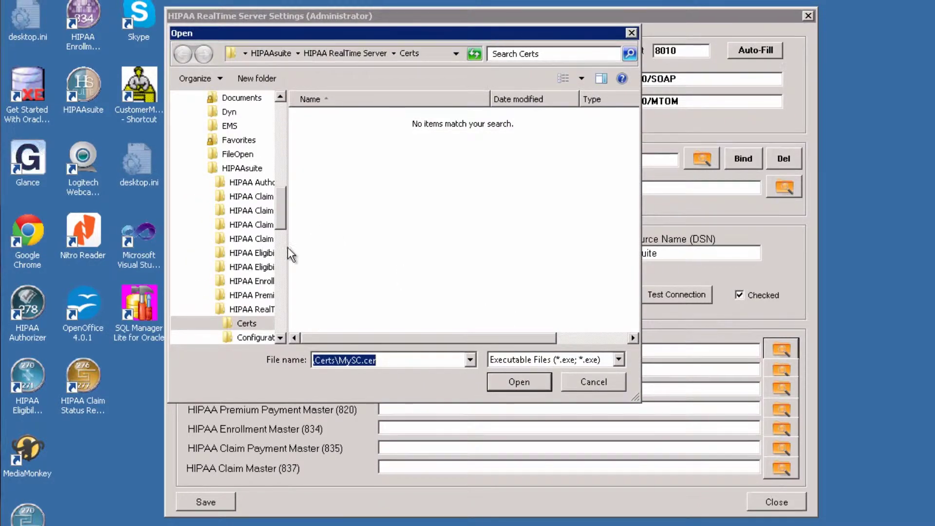
{"action": "left_click", "coordinate": [237, 169]}
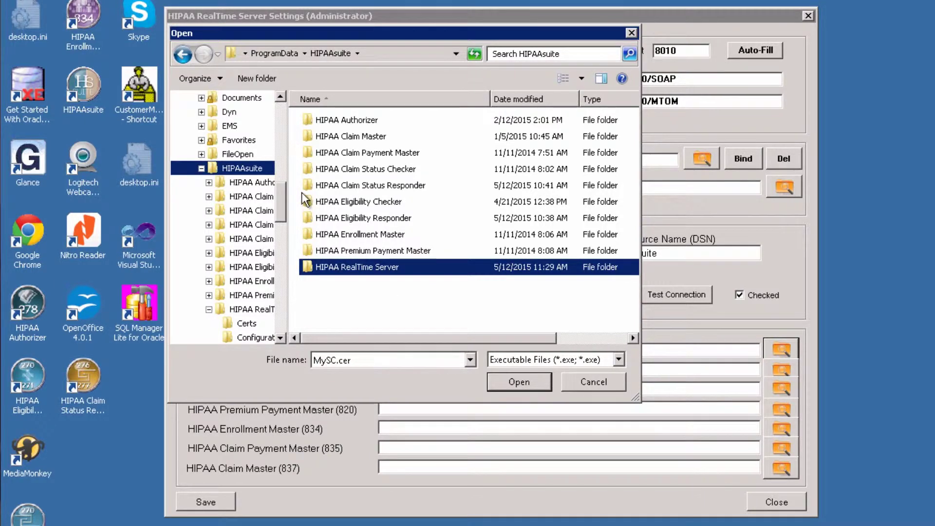
{"action": "left_click_drag", "start_coordinate": [284, 194], "coordinate": [286, 164]}
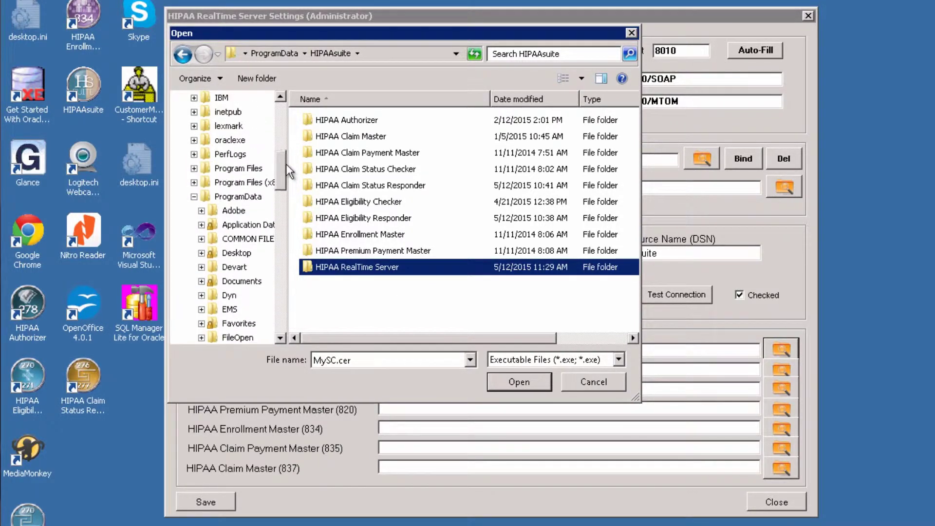
{"action": "left_click", "coordinate": [247, 171]}
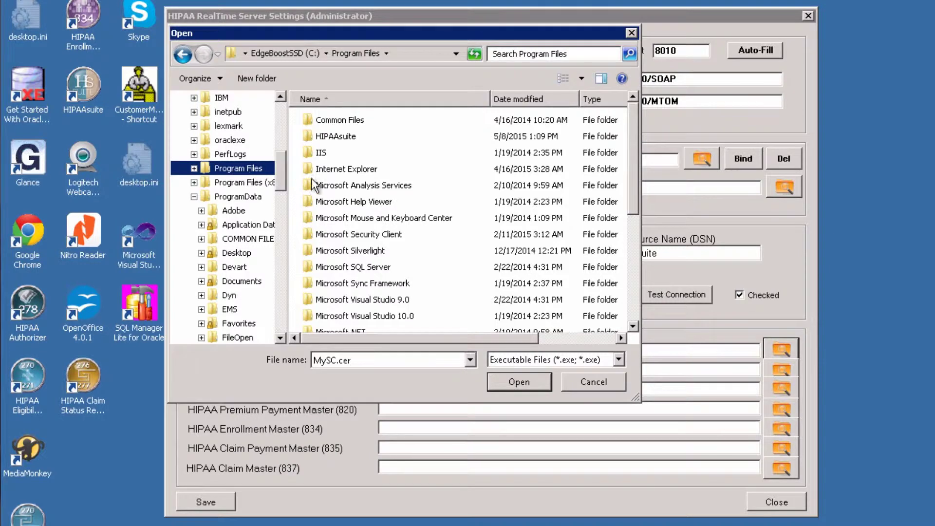
{"action": "double_click", "coordinate": [348, 138]}
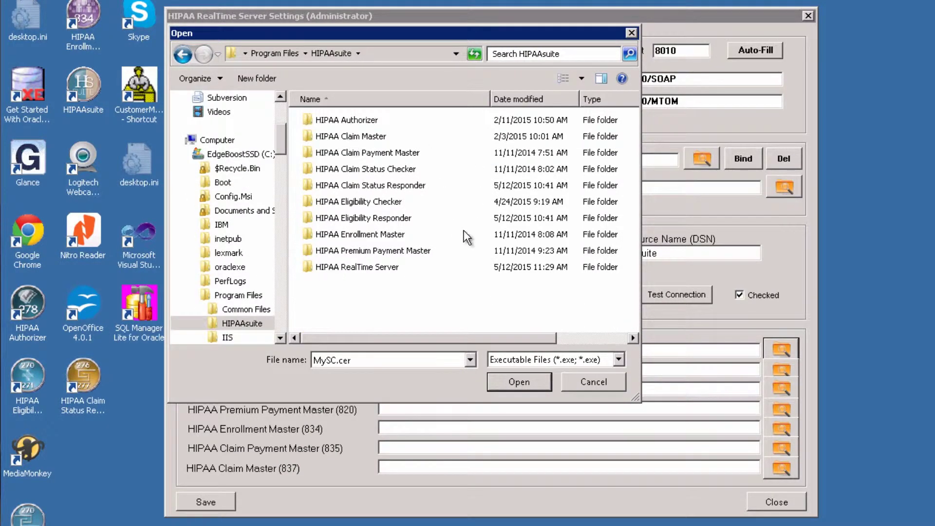
{"action": "double_click", "coordinate": [379, 218]}
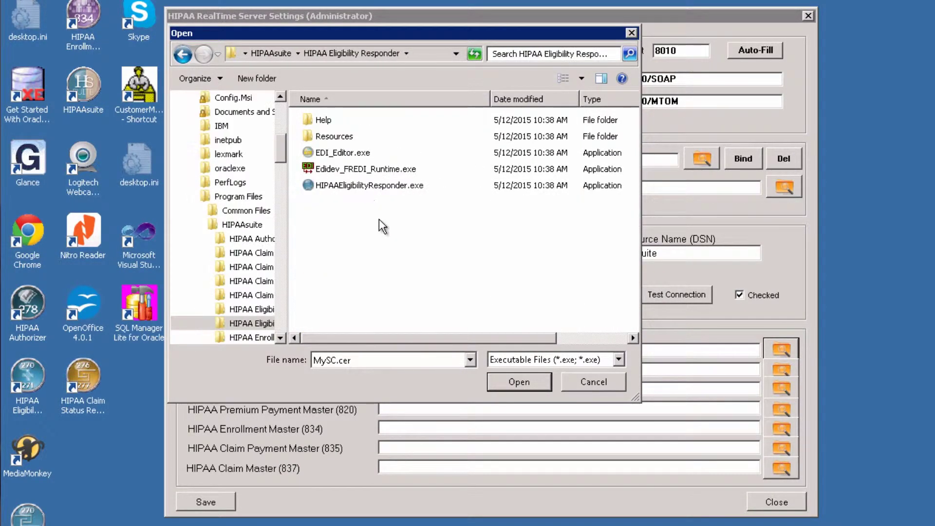
{"action": "left_click", "coordinate": [360, 186]}
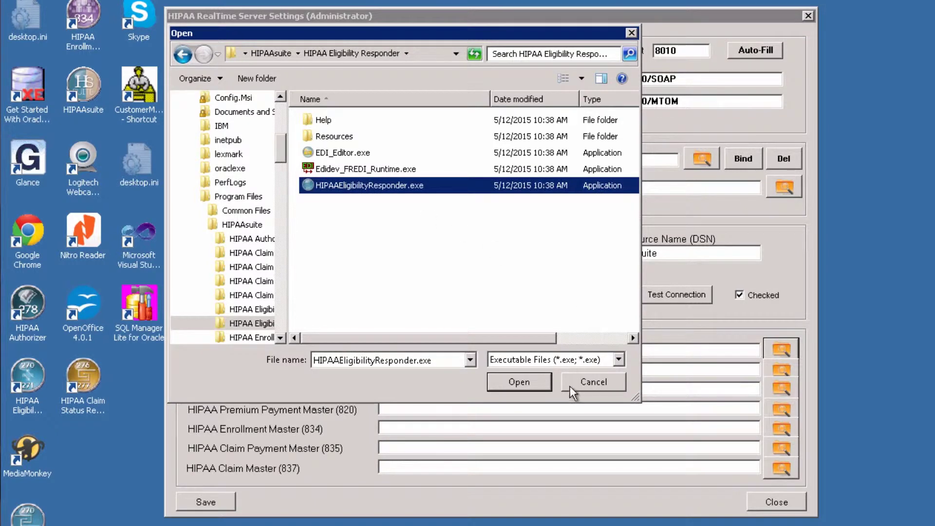
{"action": "left_click", "coordinate": [519, 382]}
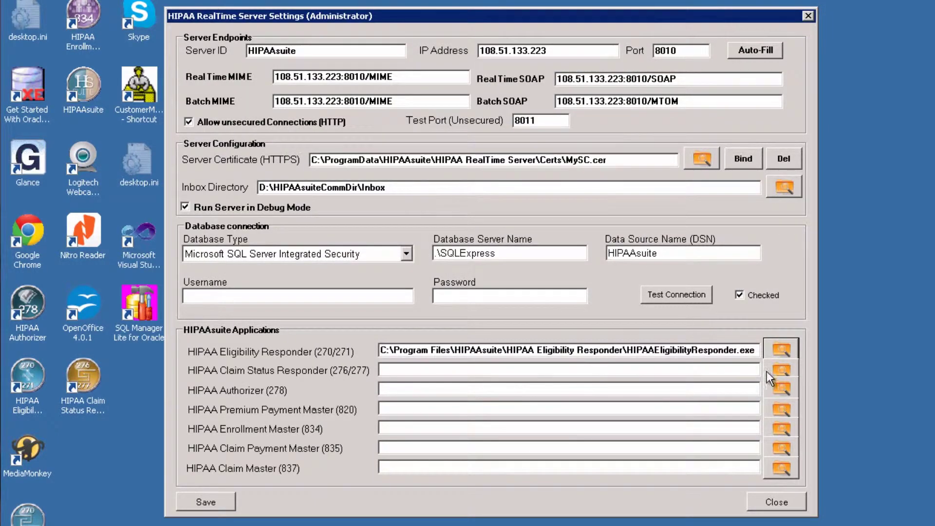
Step: Link the HIPAA Claim Status Responder (276/277) application to HIPAAClaimStatusResponder.exe in its HIPAAsuite program folder and save the server settings
{"action": "left_click", "coordinate": [786, 369]}
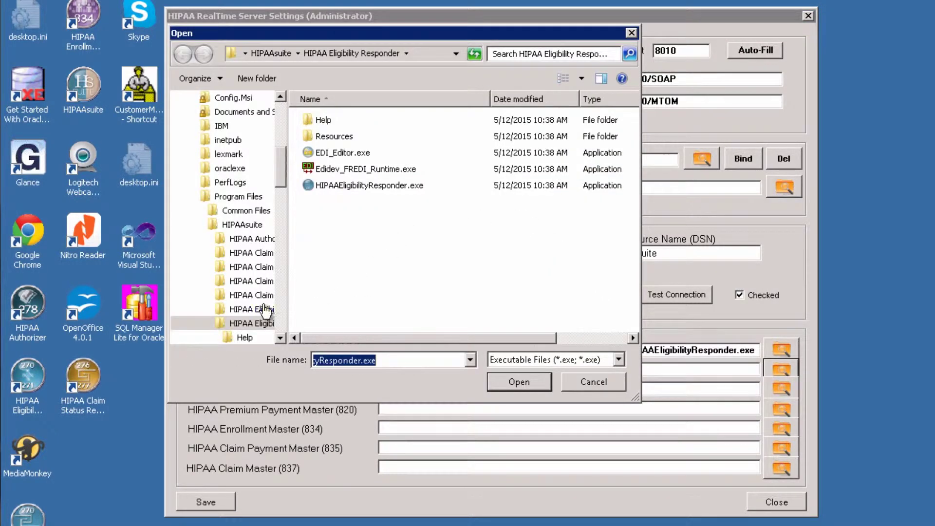
{"action": "left_click", "coordinate": [251, 295]}
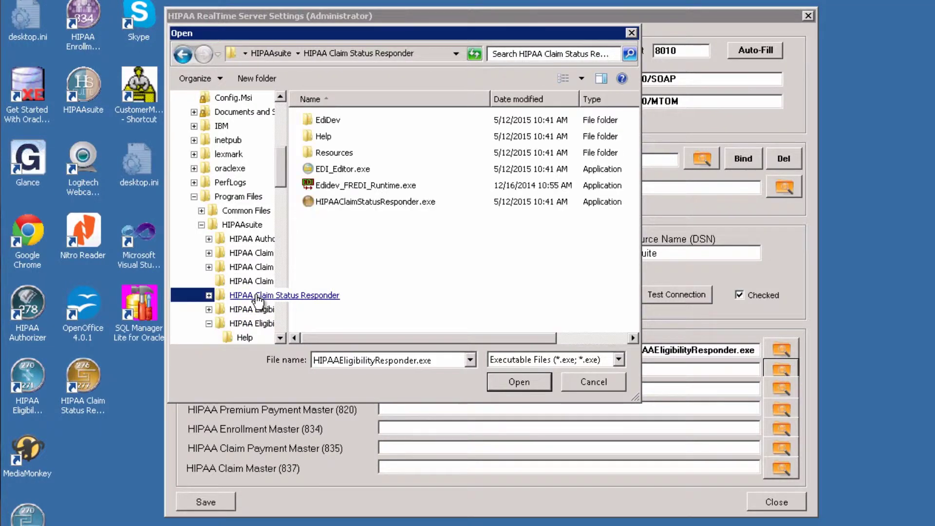
{"action": "left_click", "coordinate": [341, 201]}
{"action": "left_click", "coordinate": [520, 382]}
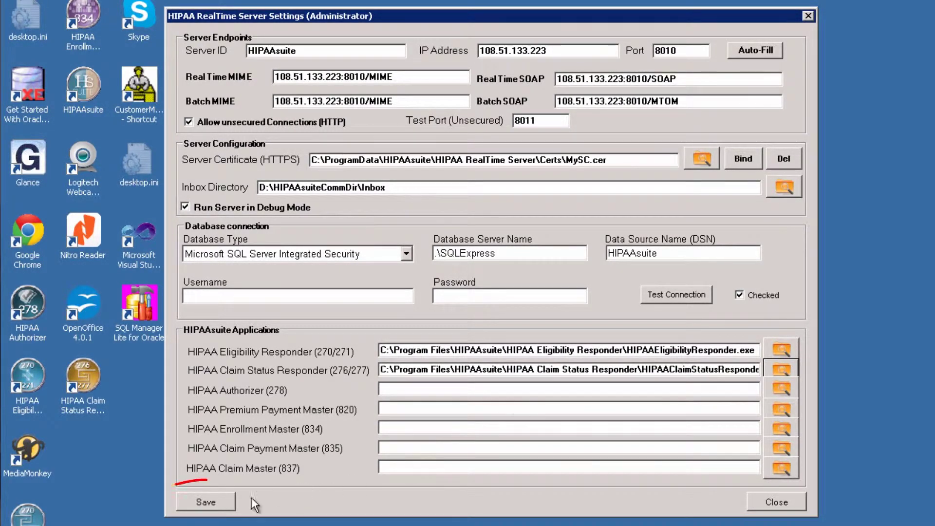
{"action": "left_click", "coordinate": [221, 499]}
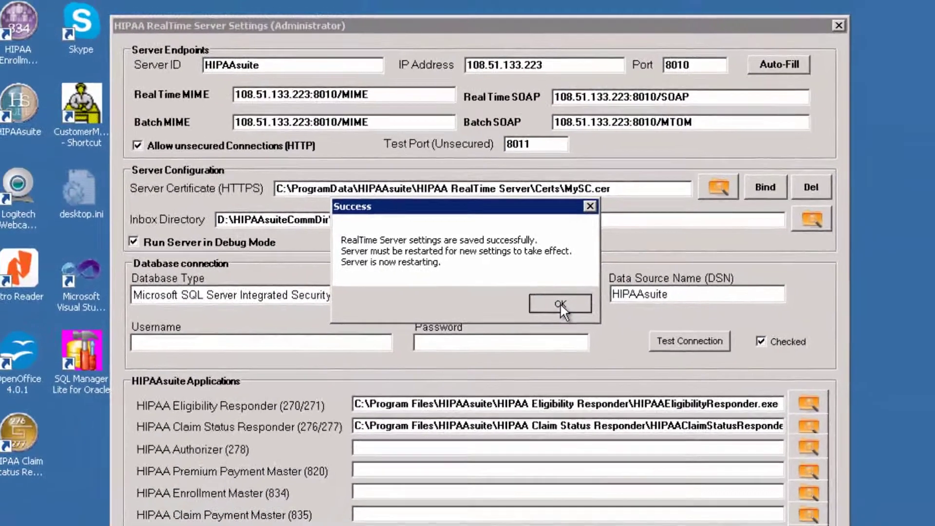
{"action": "left_click", "coordinate": [575, 322]}
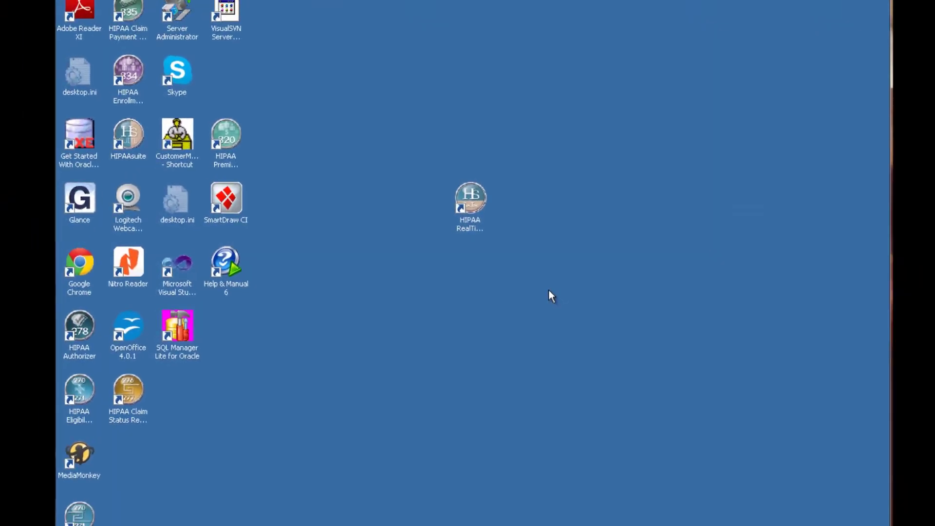